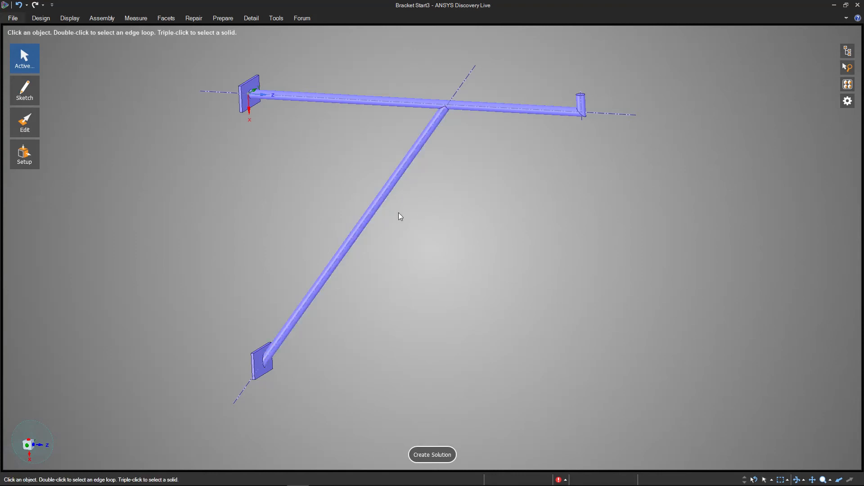
drag(144, 50, 701, 401)
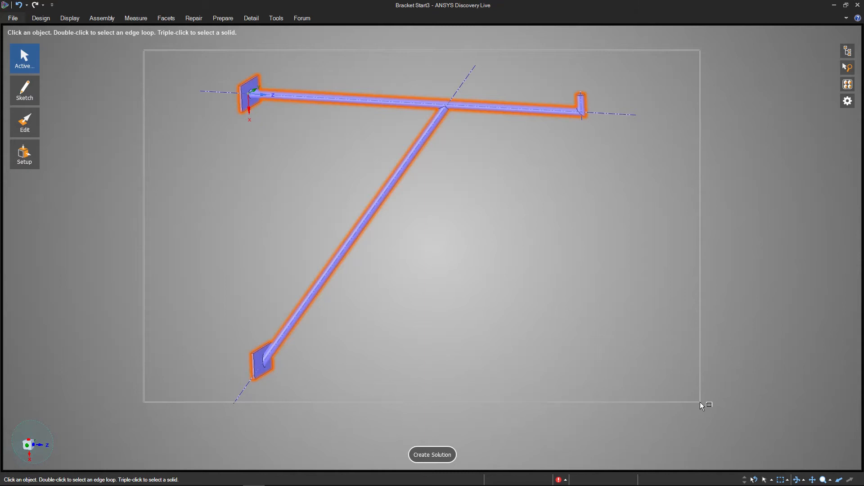
drag(701, 401, 701, 401)
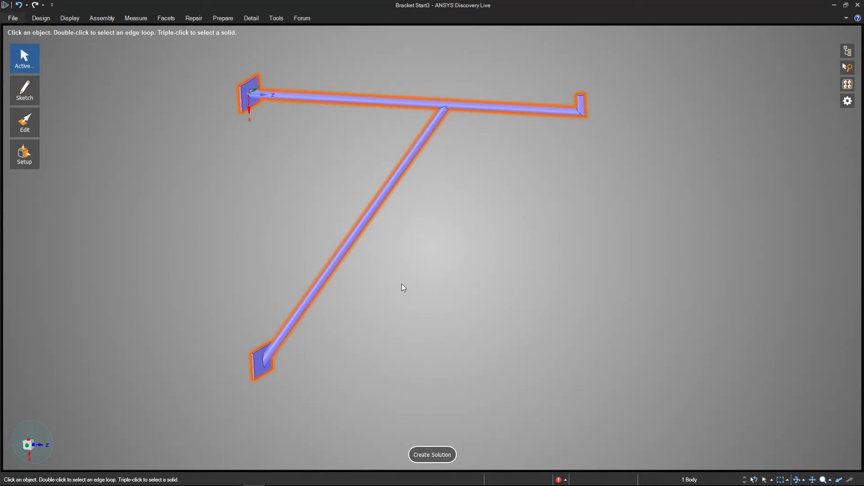
mouse_move(14, 135)
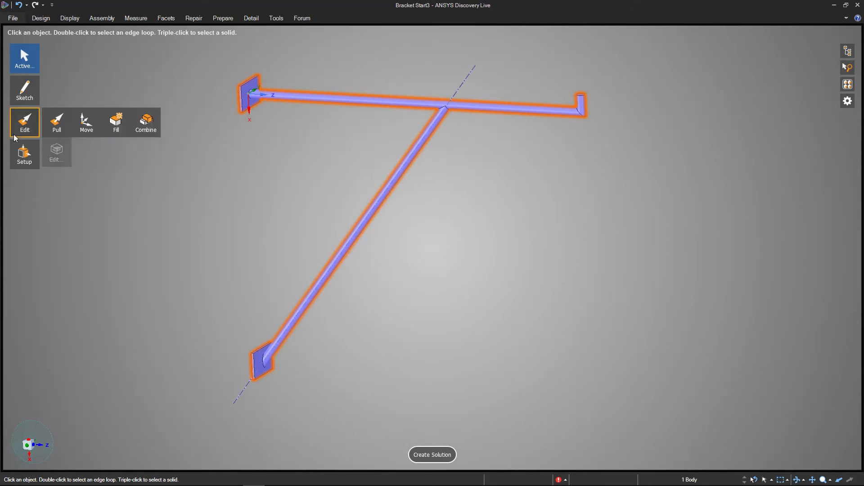
click(134, 120)
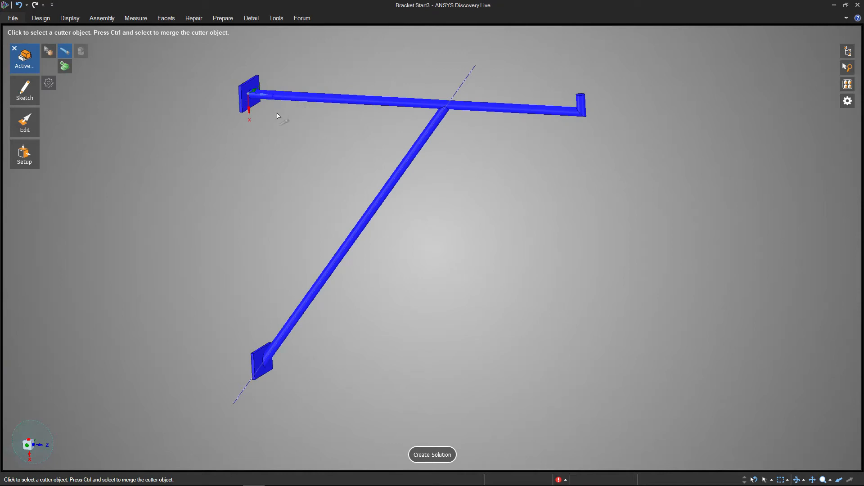
click(14, 48)
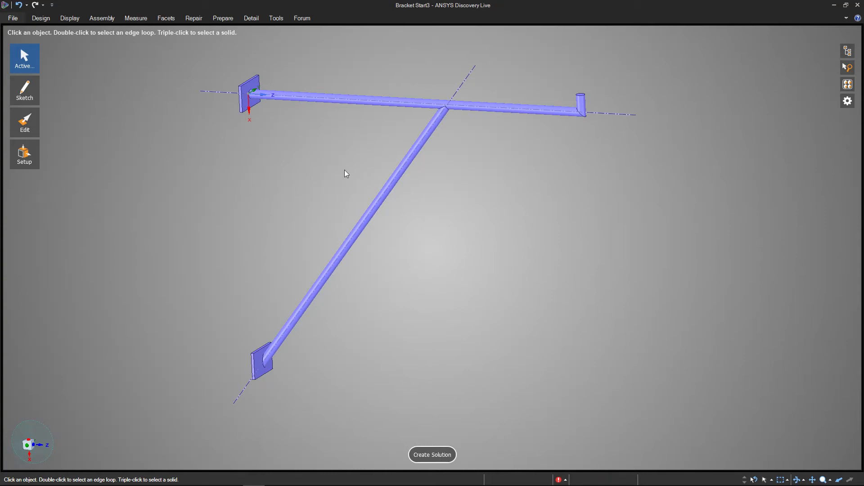
- Create a structural behavior solution for the whole bracket body with Structural Steel as the material
triple_click(251, 382)
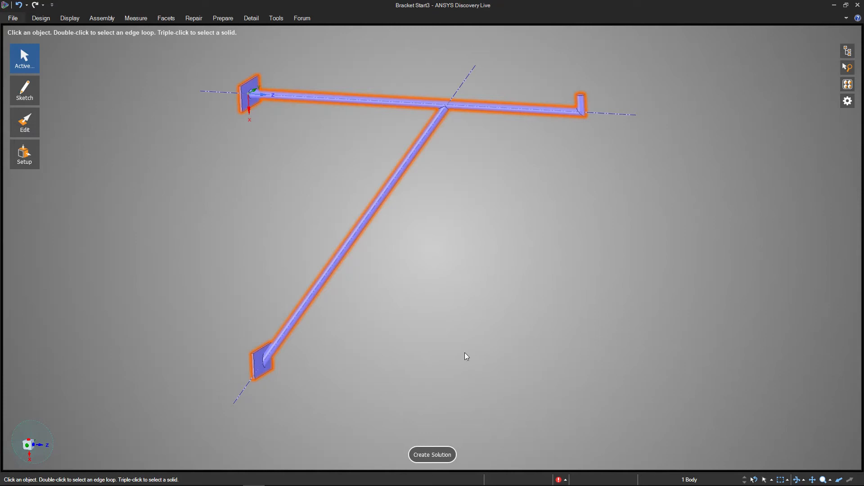
click(398, 303)
key(ctrl+a)
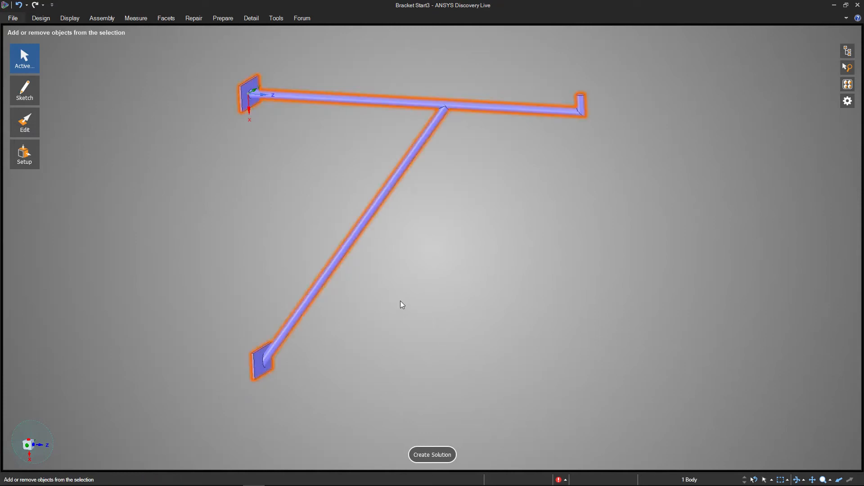
click(434, 455)
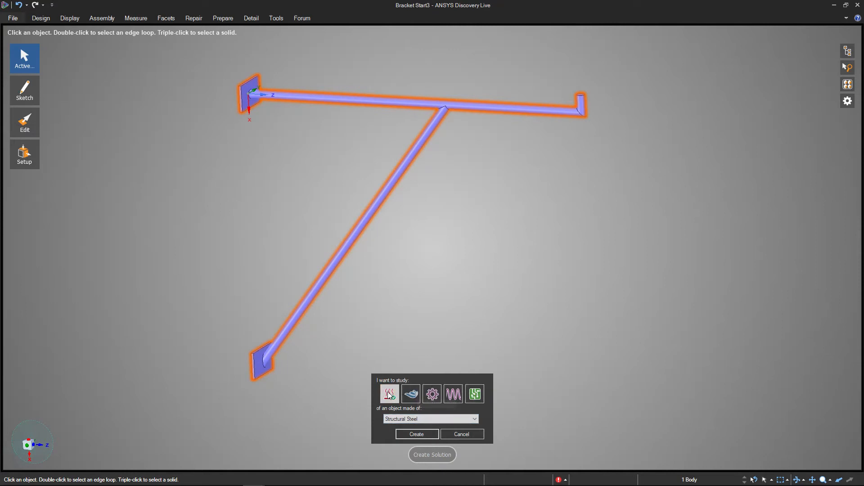
click(432, 398)
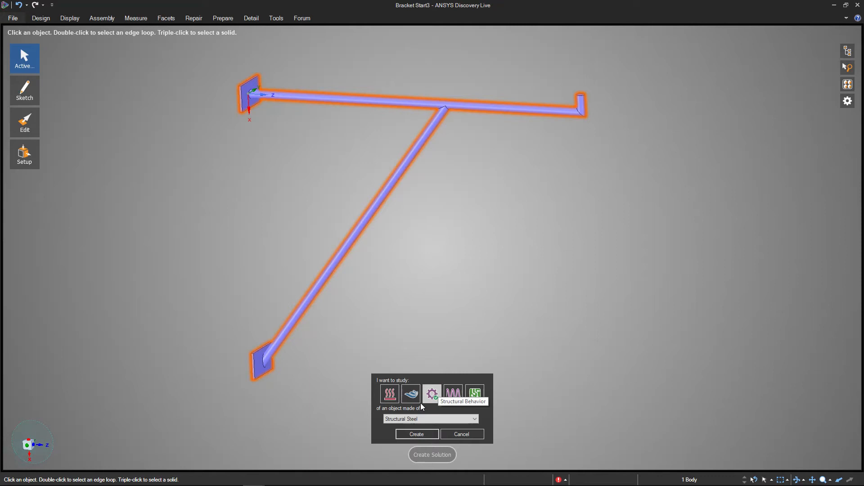
click(403, 423)
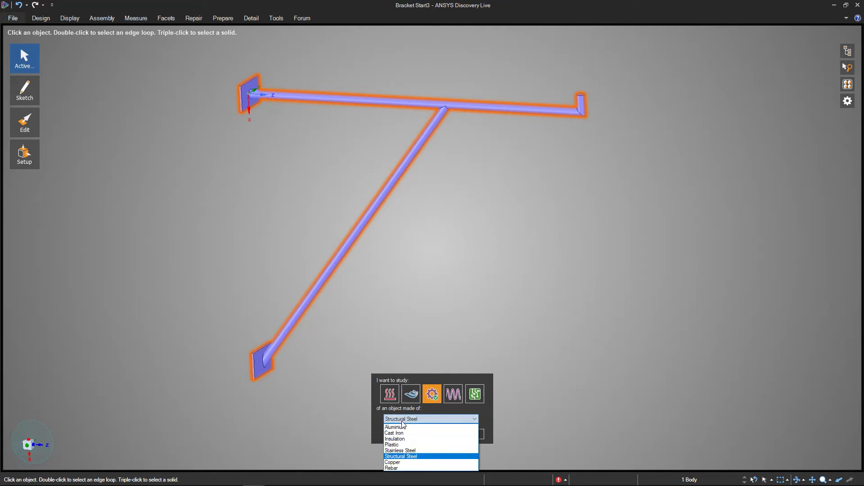
click(403, 457)
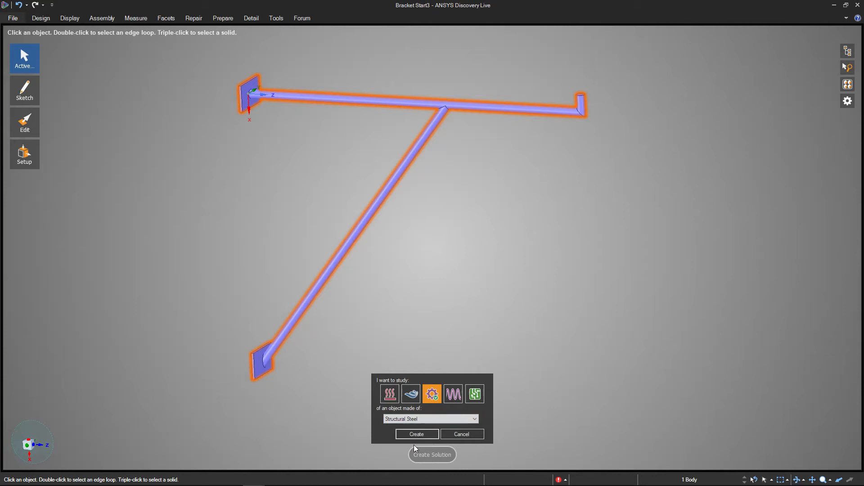
click(414, 436)
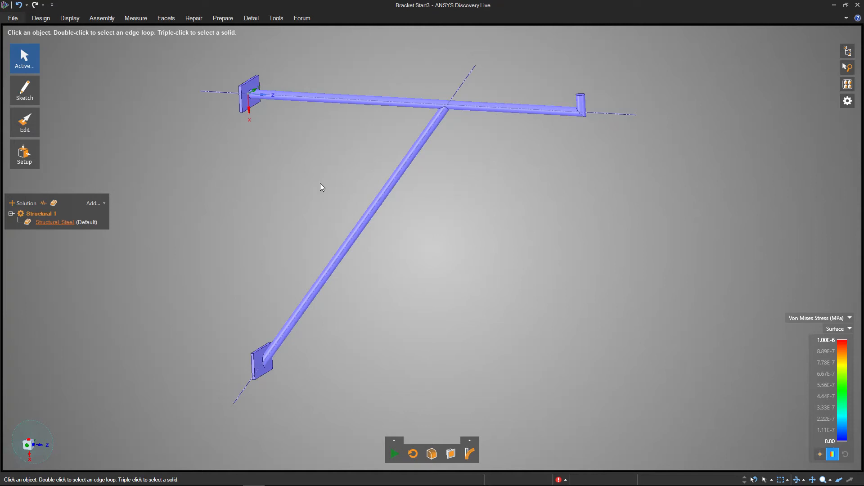
- Add a fixed support to the wall-side face of the upper mounting plate
shift+middle_drag(243, 169, 322, 166)
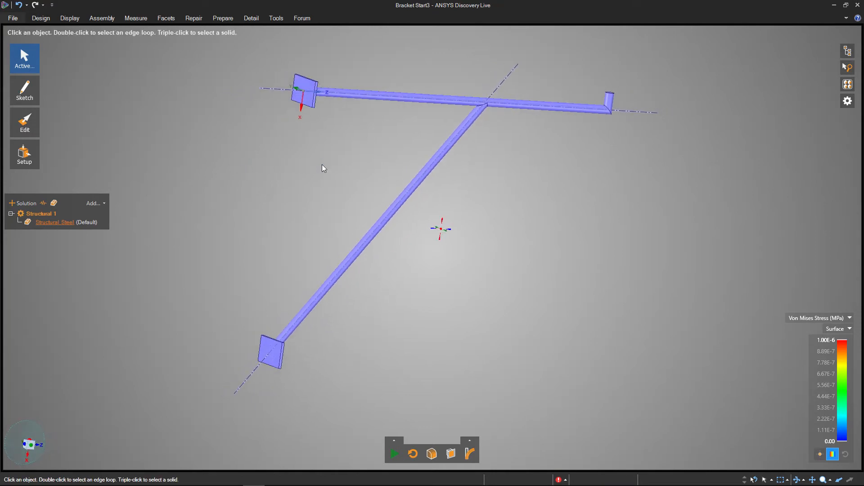
click(309, 92)
click(310, 92)
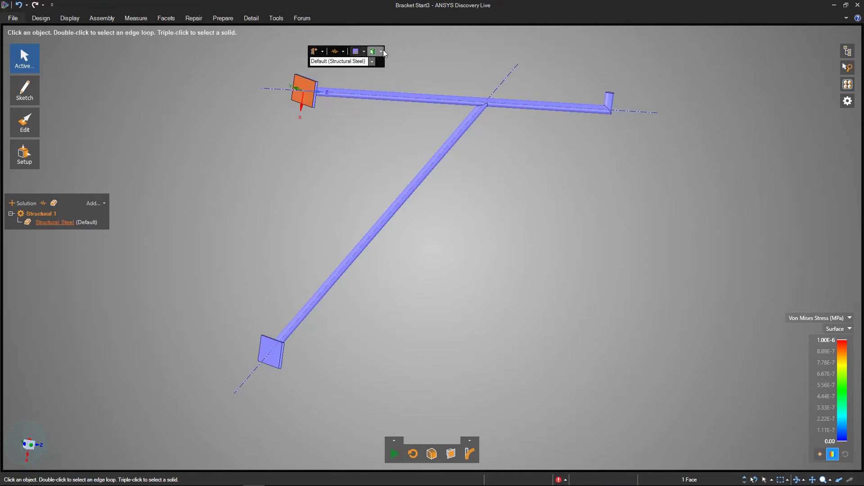
click(323, 52)
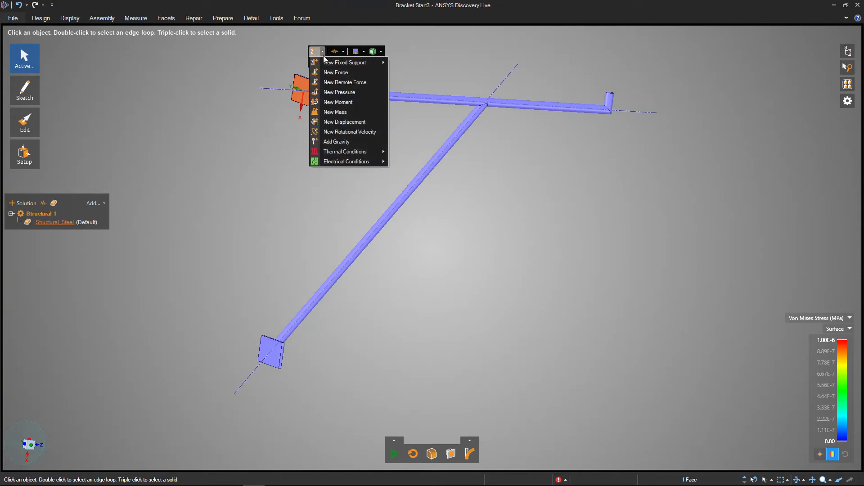
mouse_move(325, 64)
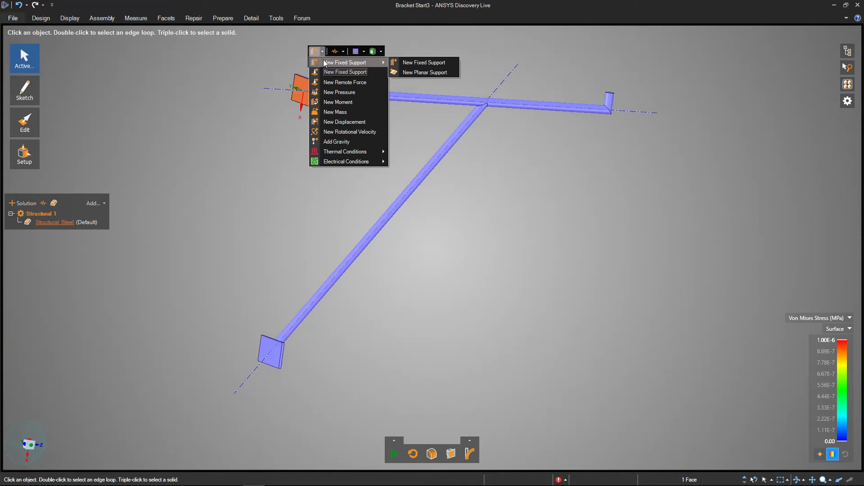
click(325, 64)
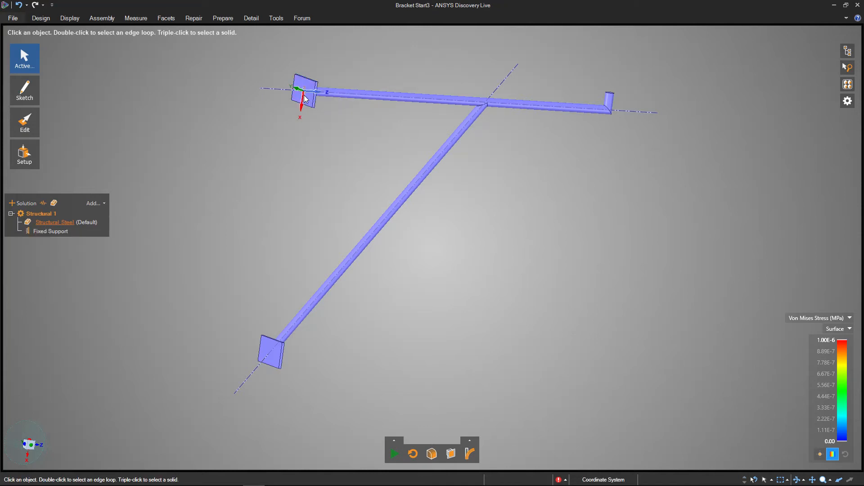
- Add a fixed support to the wall-side face of the lower mounting plate
scroll(300, 95, up, 5)
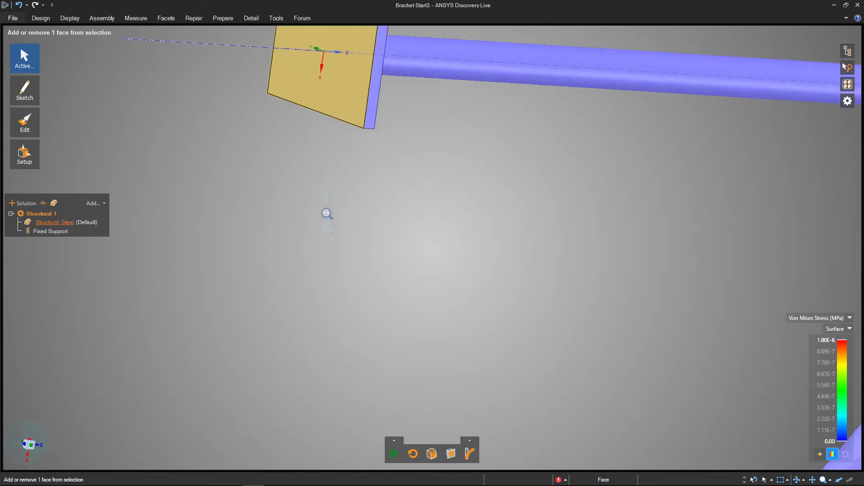
middle_drag(336, 138, 328, 122)
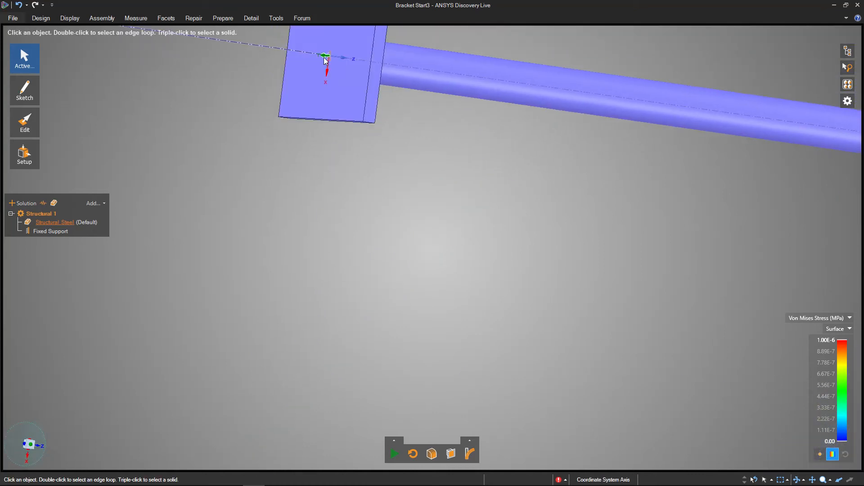
scroll(396, 364, down, 2)
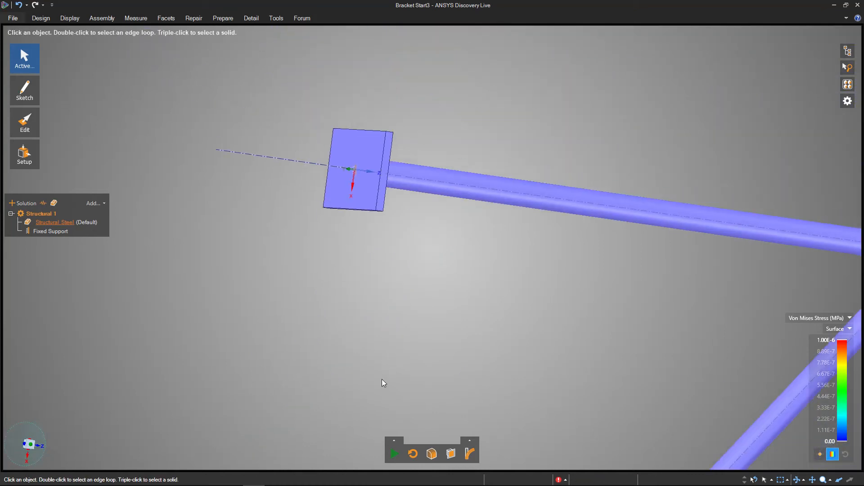
scroll(381, 376, down, 5)
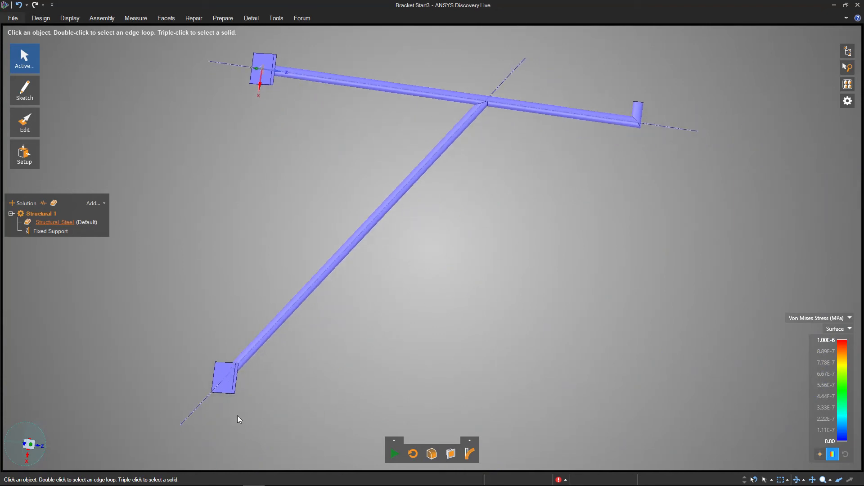
click(223, 376)
click(231, 337)
scroll(229, 395, up, 5)
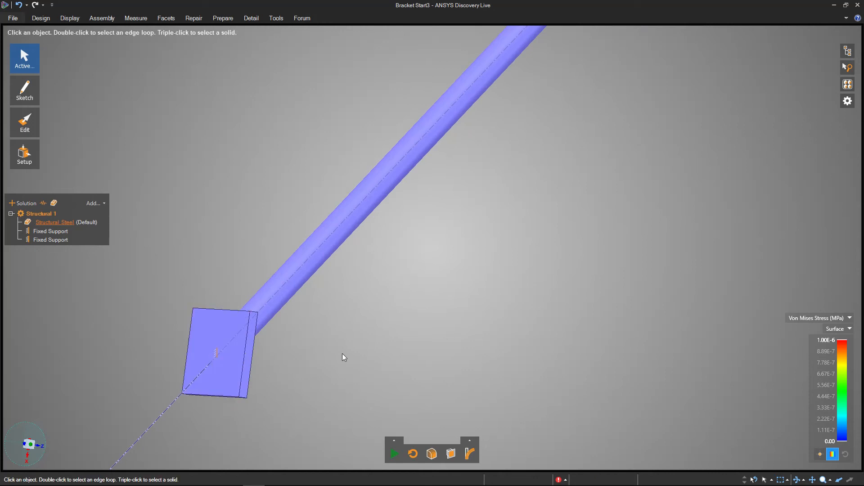
scroll(347, 349, down, 5)
shift+middle_drag(490, 361, 401, 353)
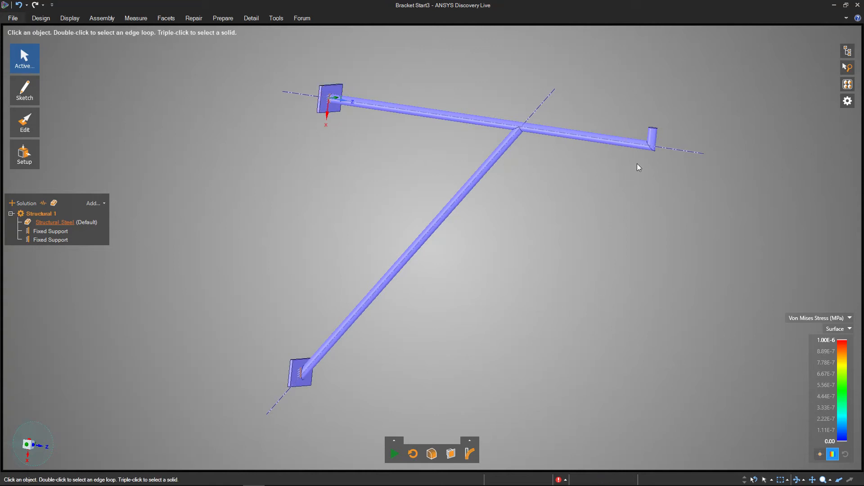
middle_drag(674, 110, 648, 151)
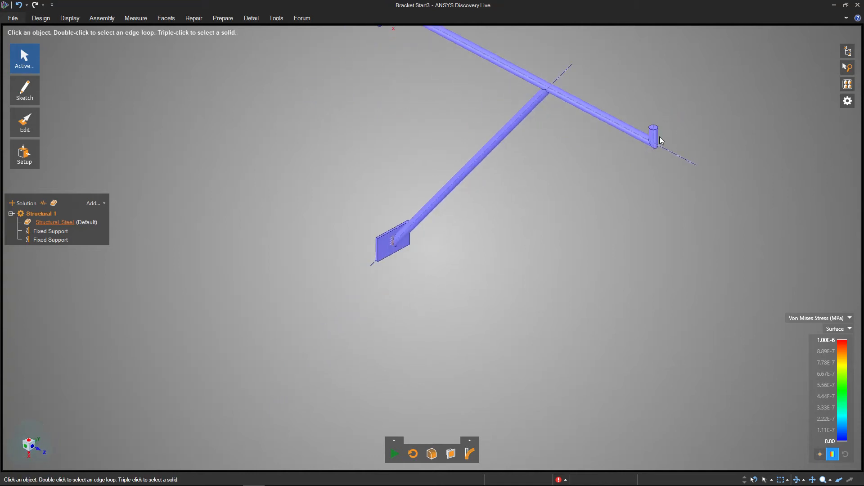
shift+middle_drag(543, 153, 496, 222)
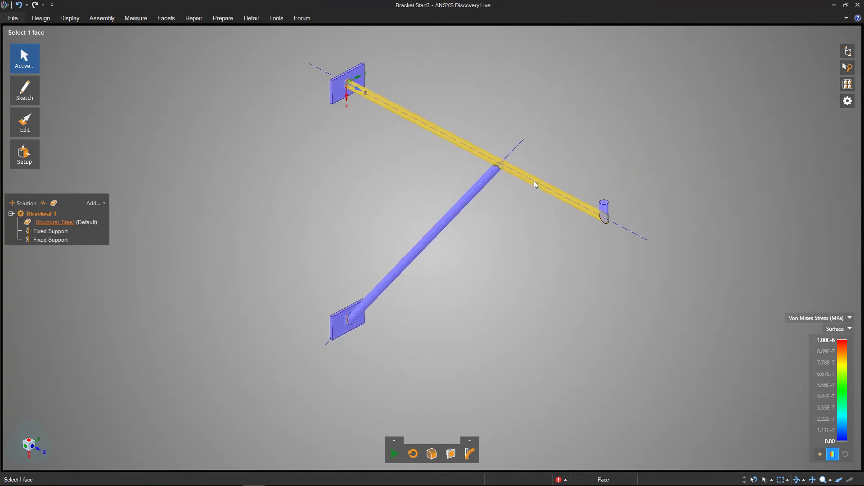
click(597, 213)
click(603, 174)
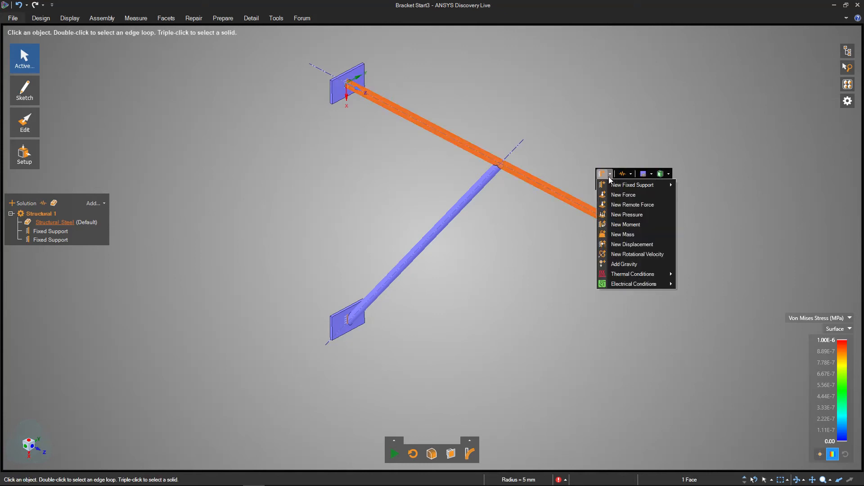
click(617, 196)
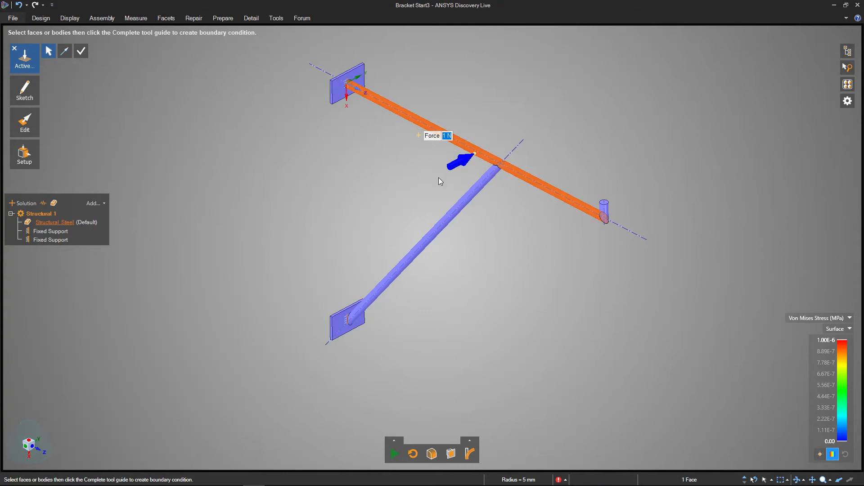
key(Escape)
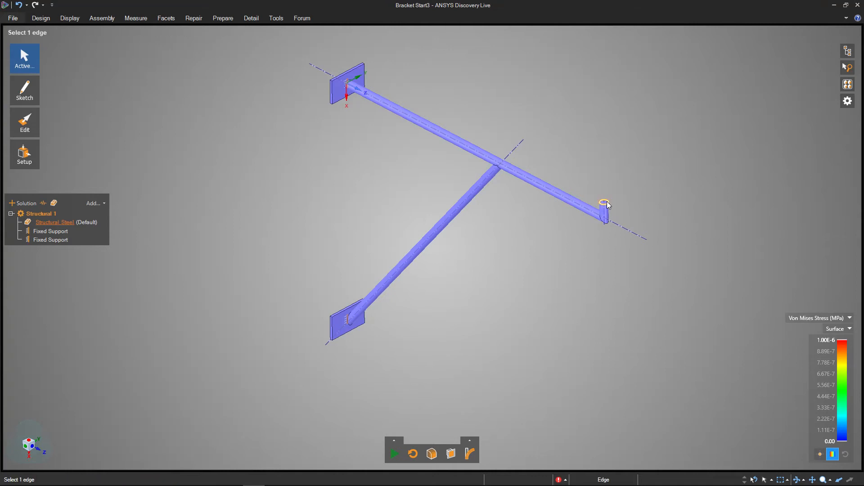
- Apply a 186 N downward force to the top circular face of the short upright at the arm's free end
scroll(607, 205, up, 5)
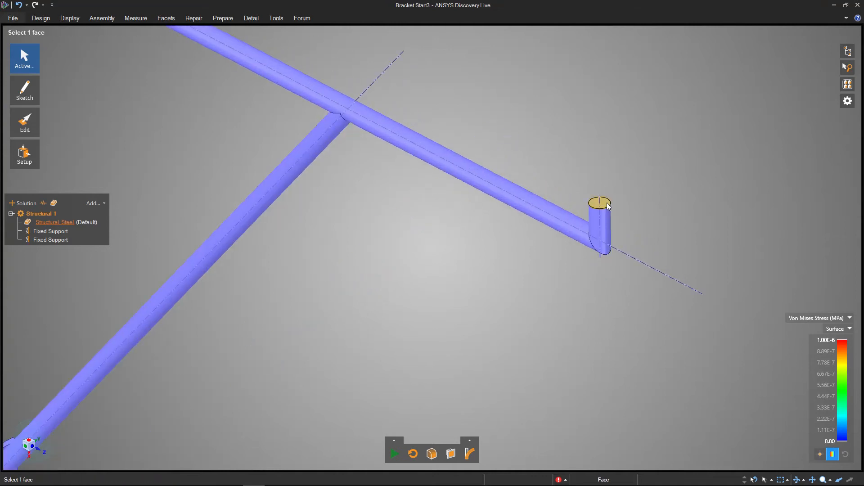
click(606, 204)
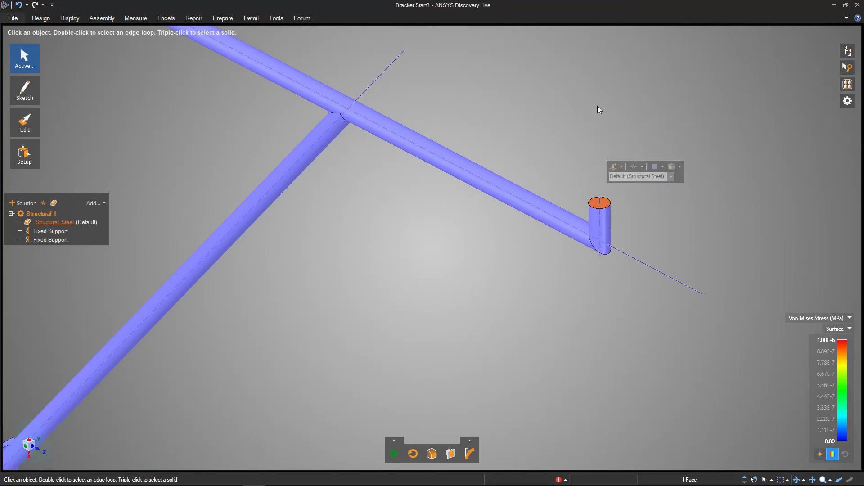
click(613, 168)
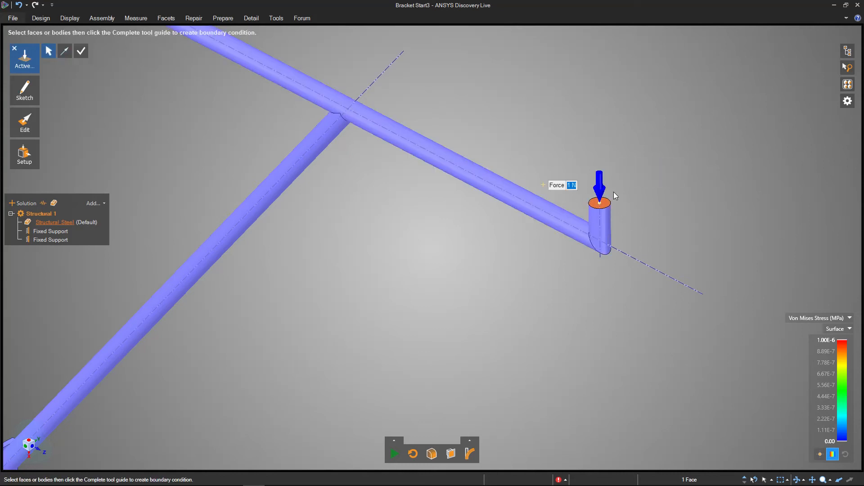
text(186)
text(N)
key(Return)
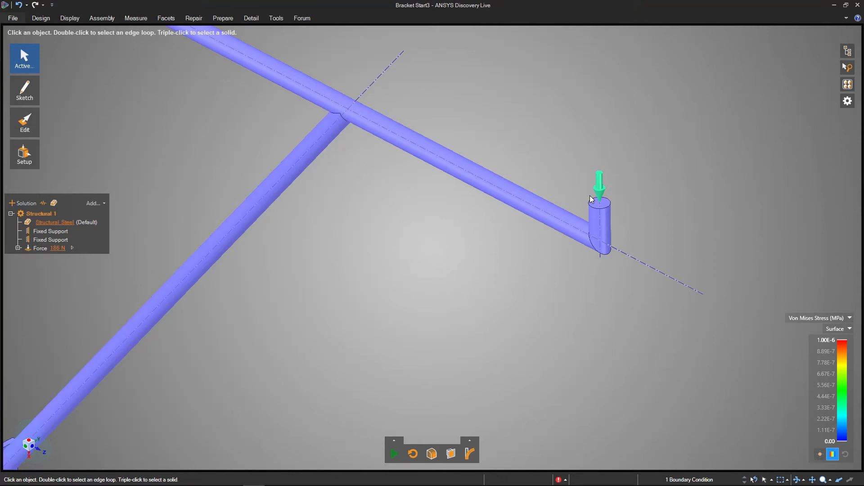
- Run the structural simulation to show the Von Mises stress on the bracket with the whole model in view
ctrl+middle_drag(362, 242, 374, 184)
mouse_move(329, 294)
middle_down()
mouse_move(357, 284)
mouse_move(346, 277)
middle_up()
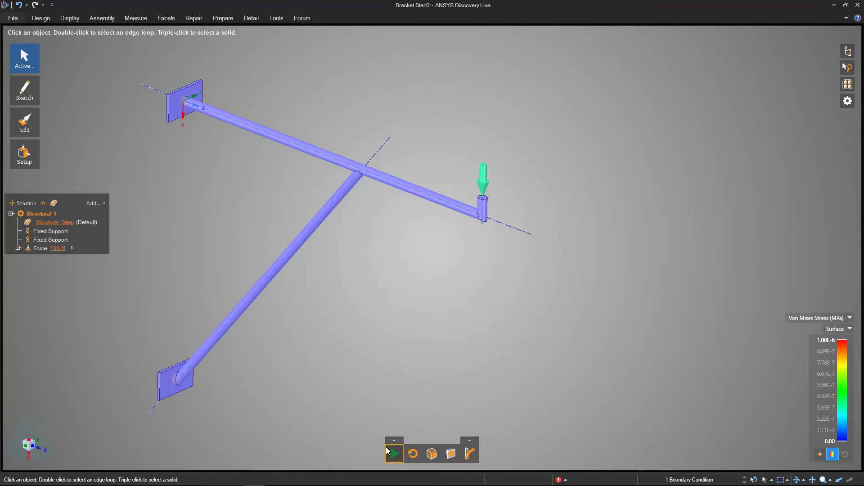
click(398, 453)
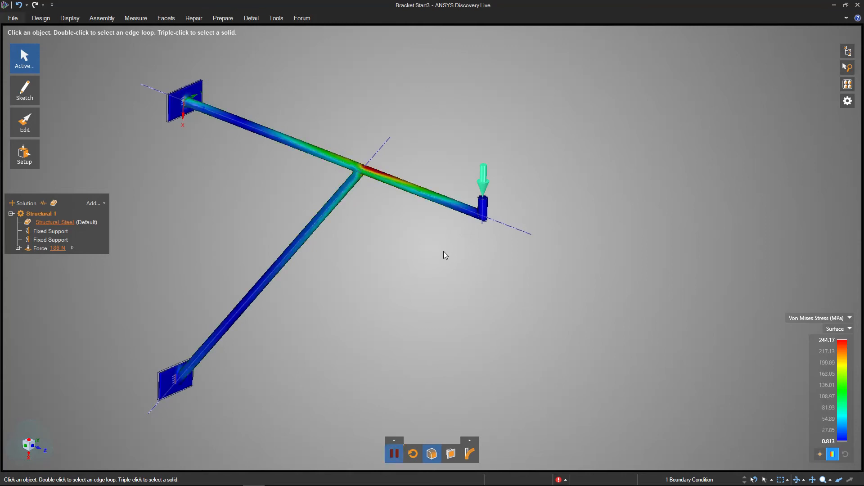
shift+middle_drag(349, 272, 404, 272)
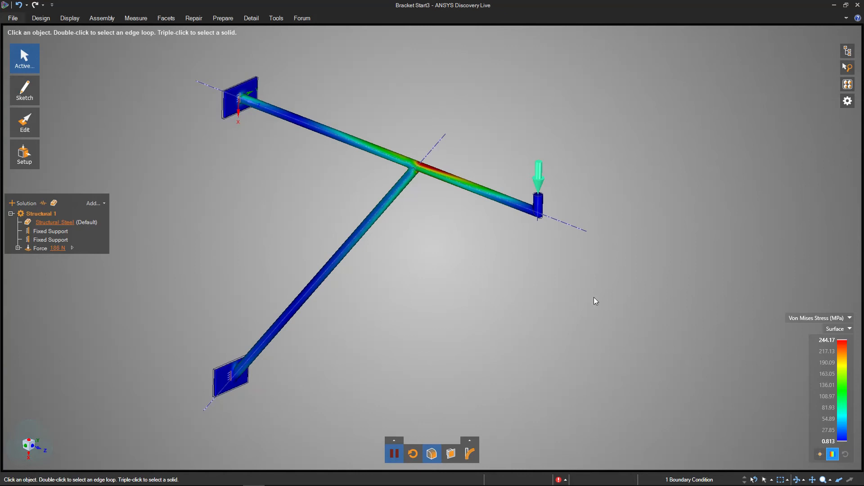
- Examine the Von Mises stress around the bracket's joint and the maximum value on its legend
shift+middle_drag(471, 236, 411, 247)
middle_drag(505, 72, 462, 120)
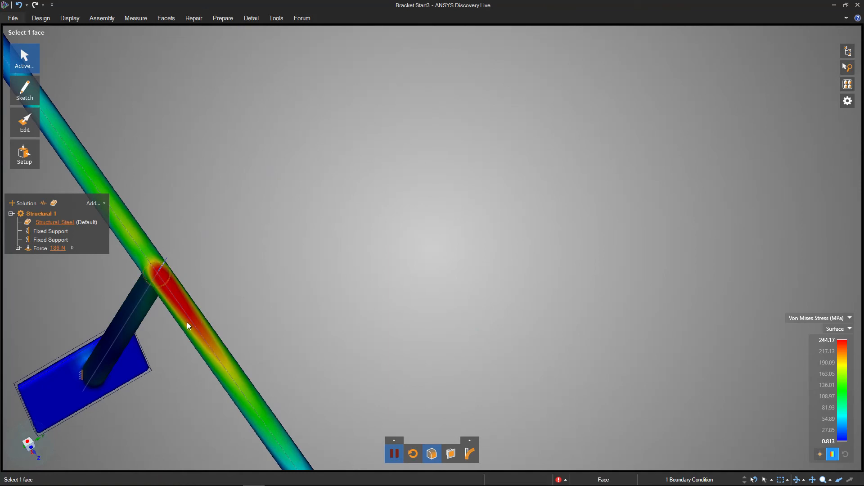
shift+middle_drag(282, 333, 418, 223)
ctrl+middle_drag(310, 343, 164, 324)
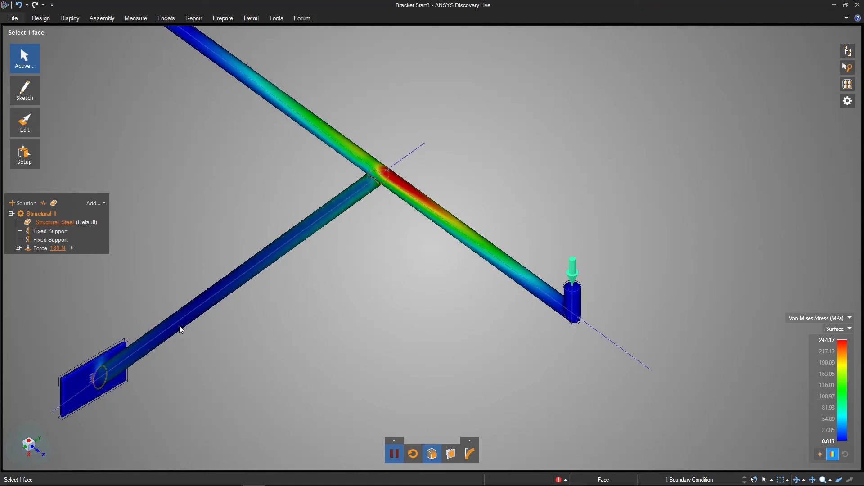
click(827, 340)
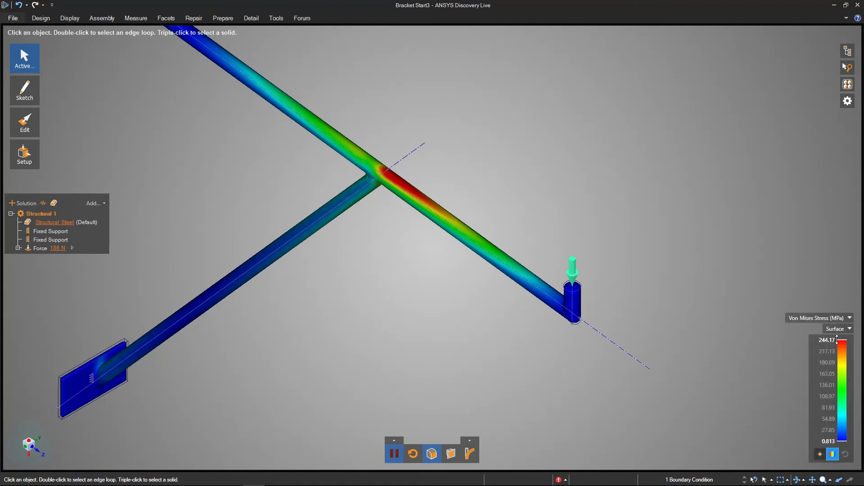
drag(819, 340, 835, 340)
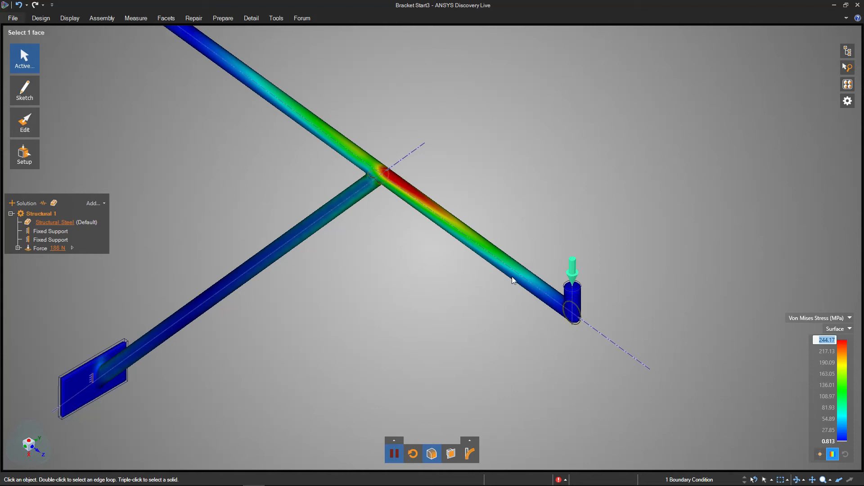
- Check the end load's magnitude and its X, Y and Z components
click(570, 273)
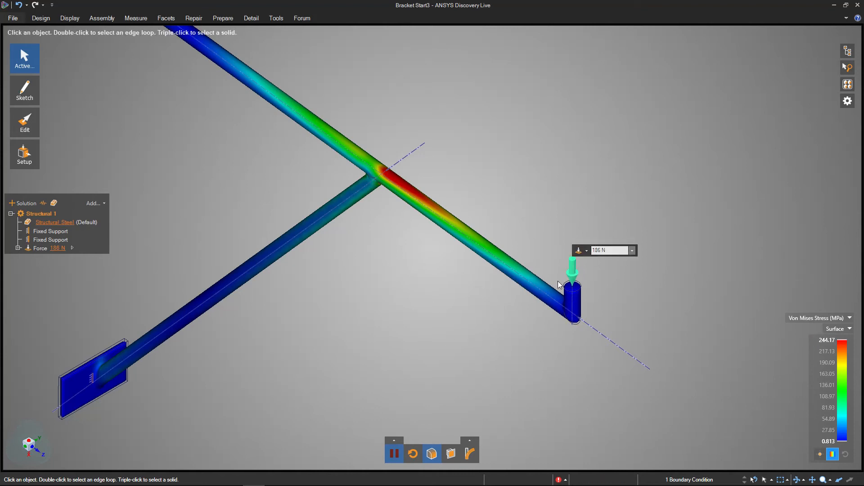
click(610, 250)
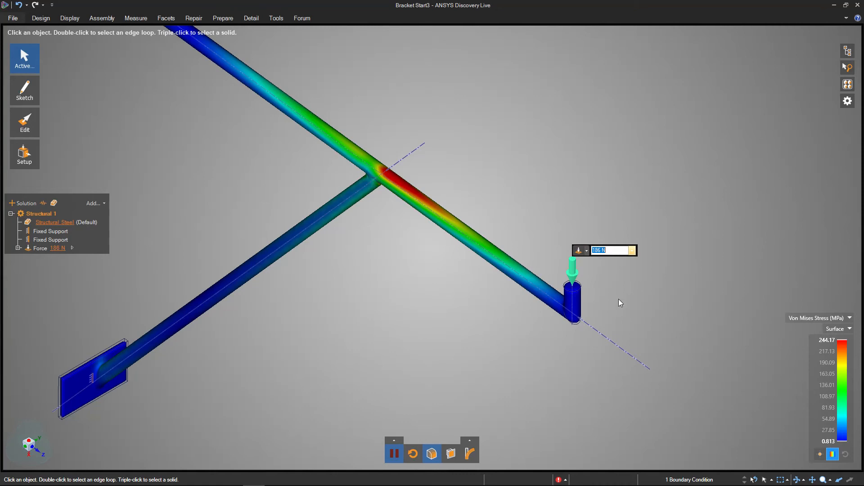
click(444, 313)
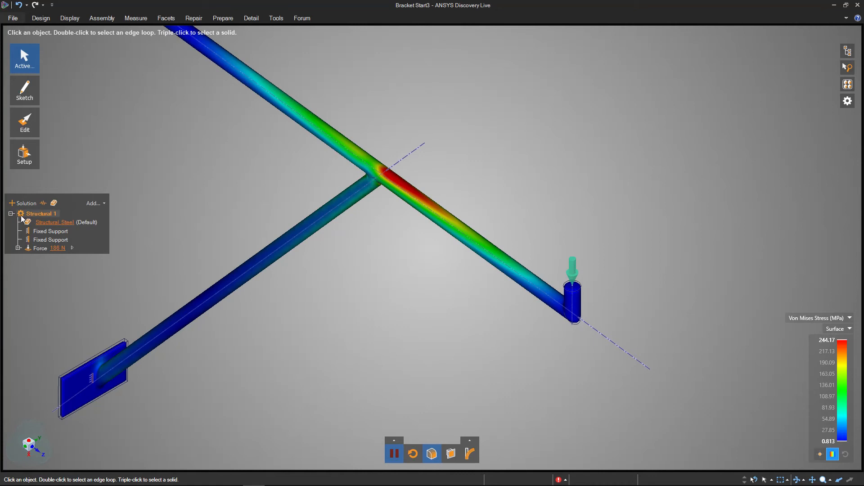
click(18, 249)
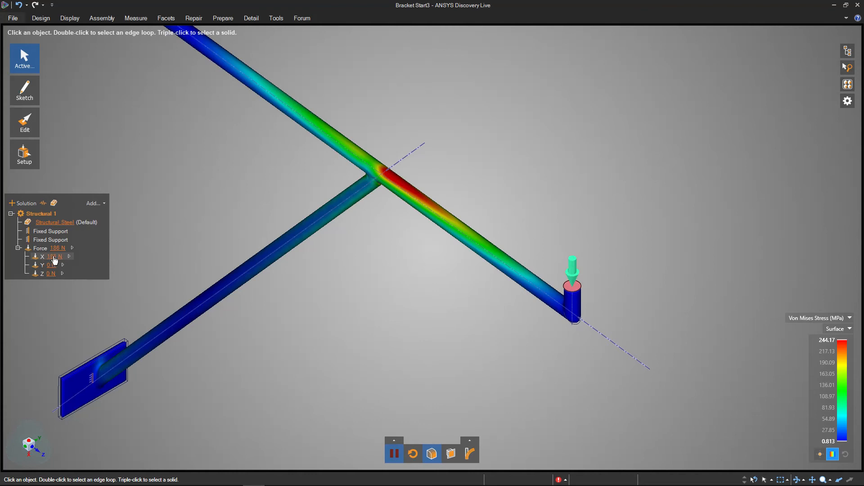
shift+middle_drag(204, 183, 341, 305)
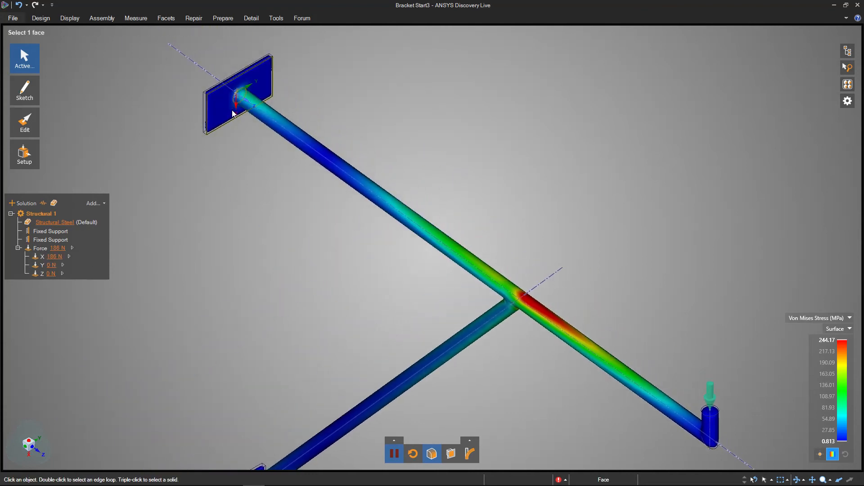
shift+middle_drag(534, 372, 423, 218)
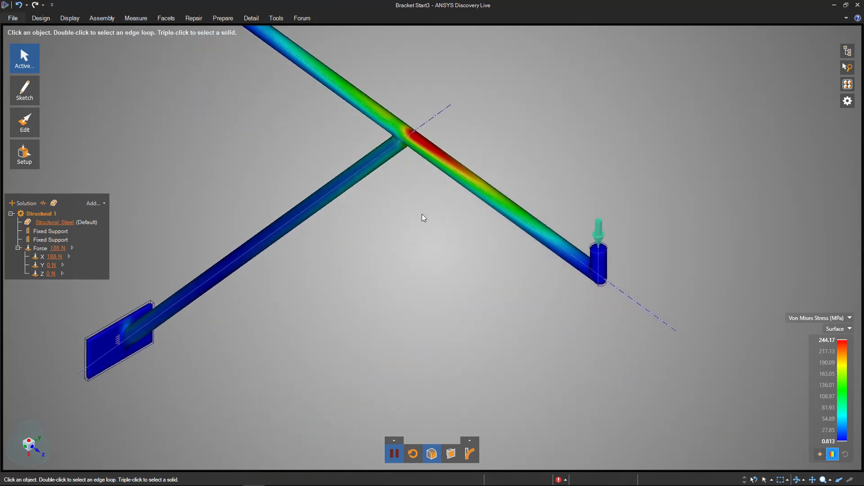
- Pause the simulation and switch the stress results display off and back on to compare it with the plain geometry
click(394, 454)
click(433, 456)
click(434, 455)
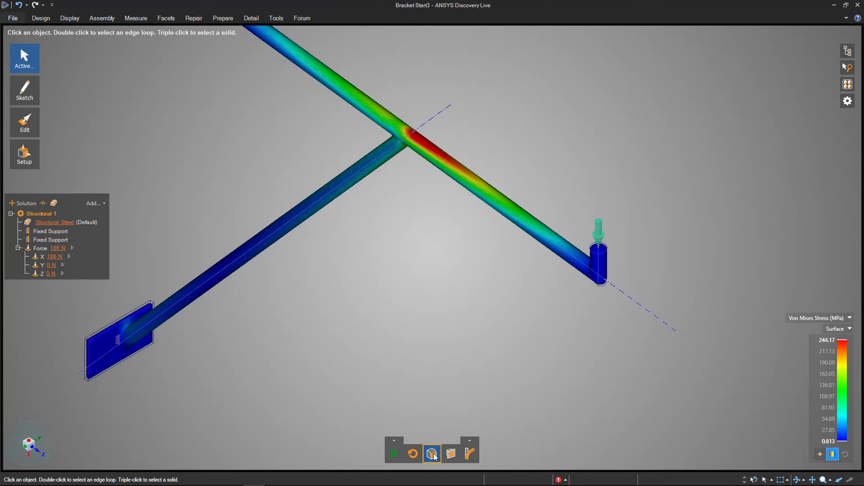
click(435, 456)
shift+middle_drag(192, 348, 236, 341)
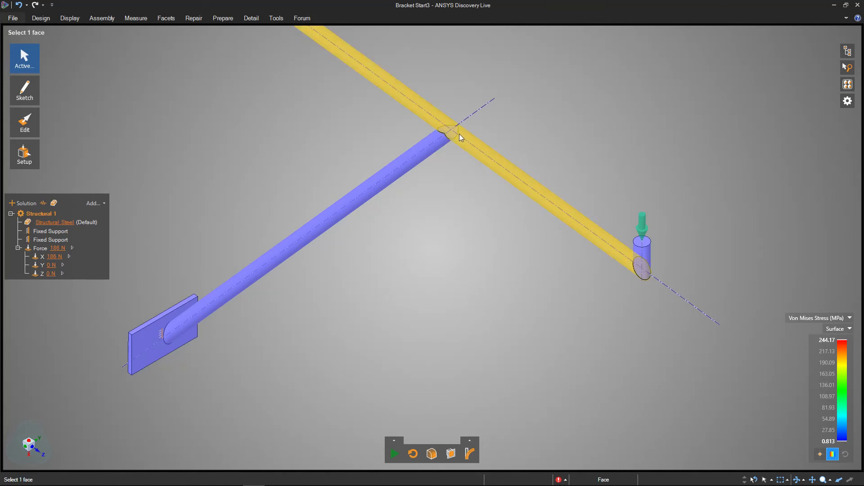
click(431, 454)
click(432, 454)
click(432, 454)
click(432, 454)
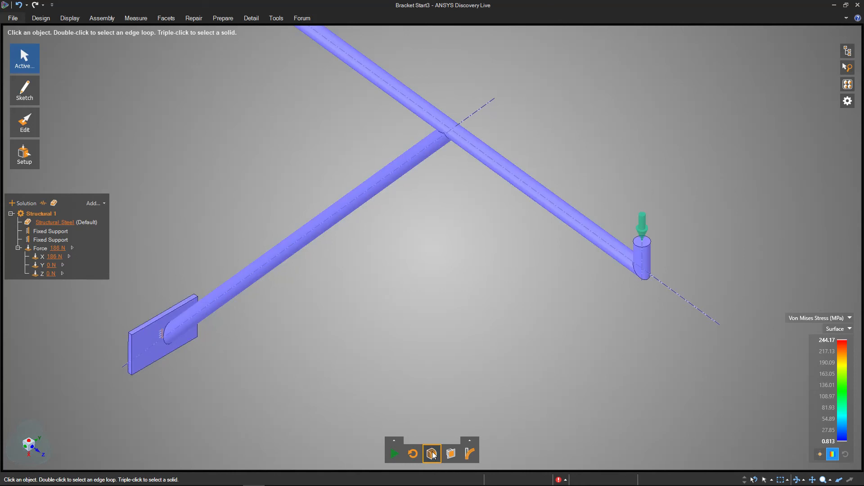
click(433, 454)
click(433, 455)
click(433, 454)
- Show the Von Mises stress on a cross-section through the bracket and examine the interior of the joint
click(470, 453)
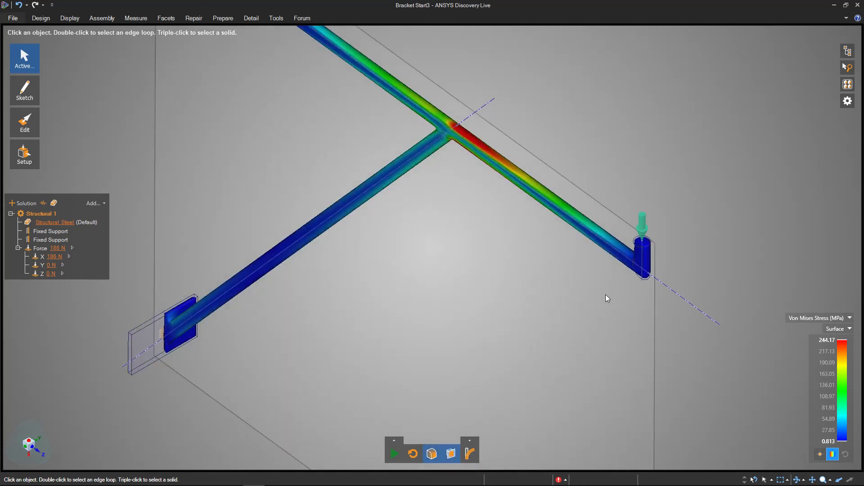
shift+middle_drag(612, 332, 632, 349)
middle_drag(631, 349, 616, 288)
ctrl+middle_drag(617, 289, 435, 317)
scroll(581, 253, down, 3)
middle_drag(434, 317, 473, 277)
ctrl+middle_drag(399, 257, 424, 402)
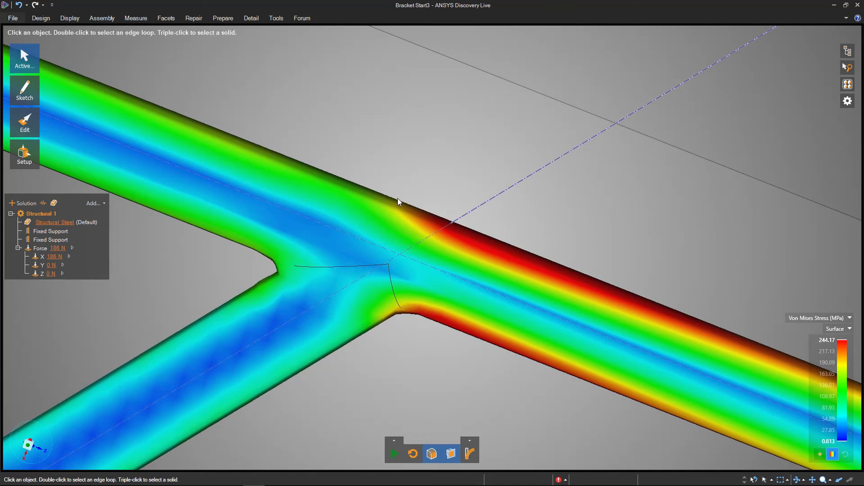
scroll(420, 342, down, 3)
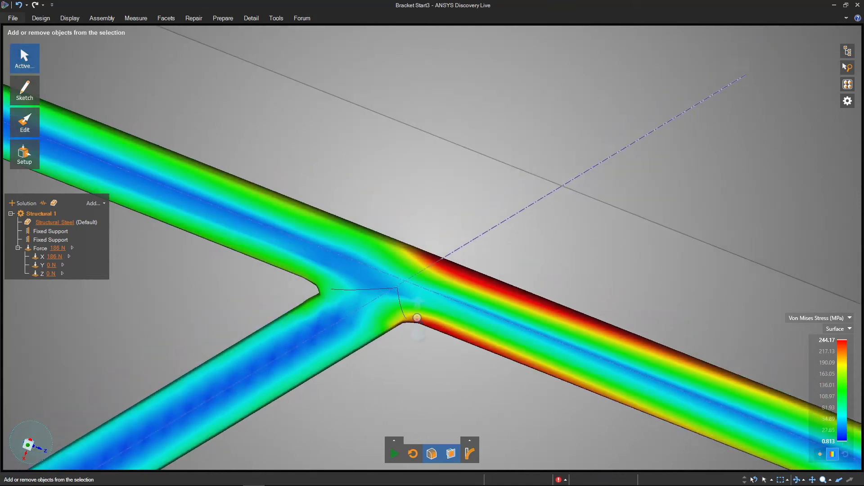
key(z)
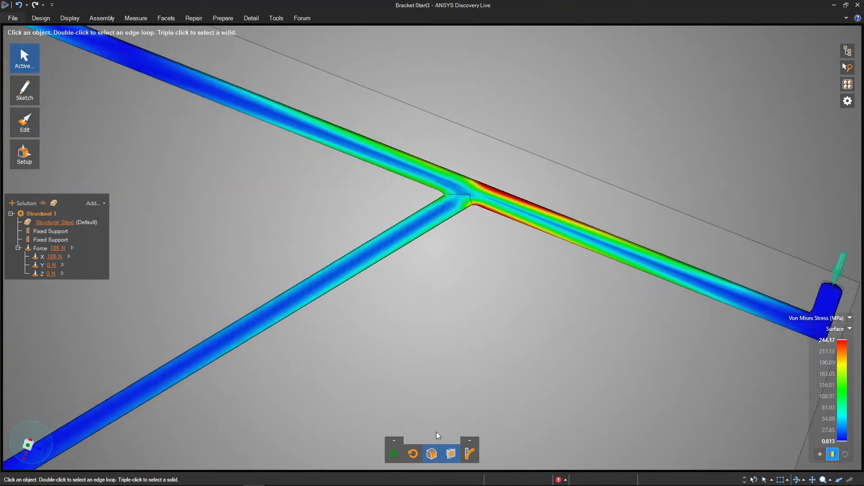
- Run the simulation with the deformation display and compare true with scaled deformation
click(468, 457)
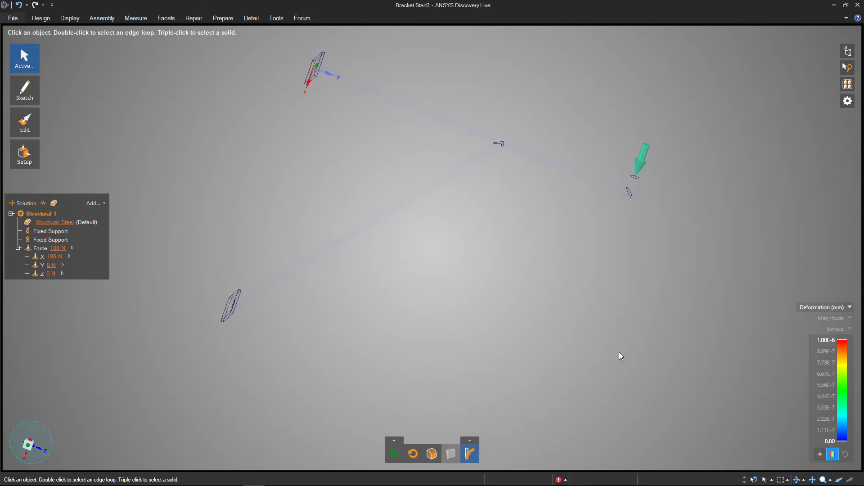
click(393, 454)
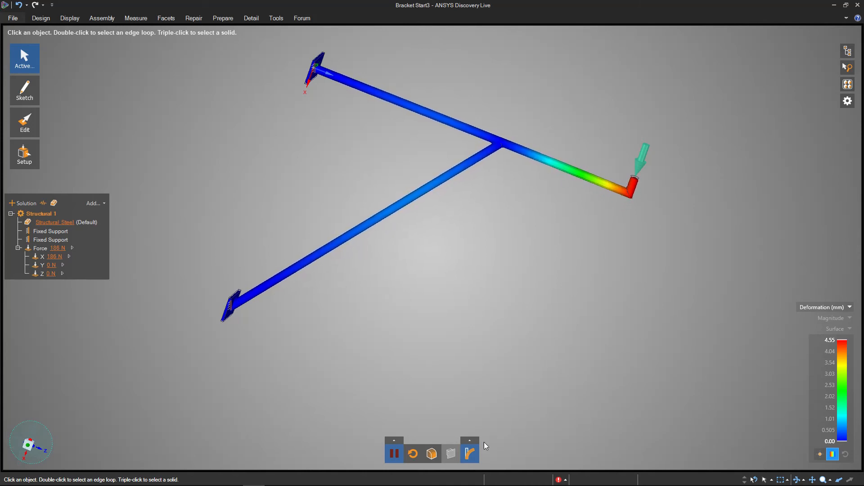
click(470, 441)
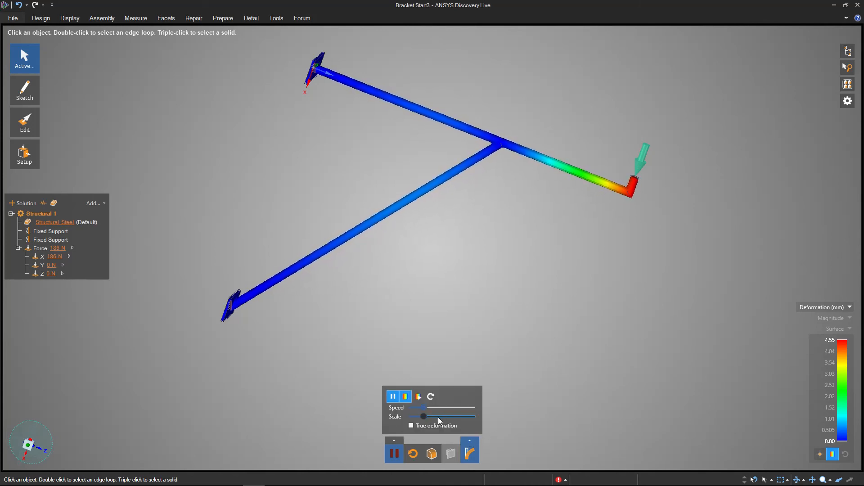
click(411, 426)
click(411, 425)
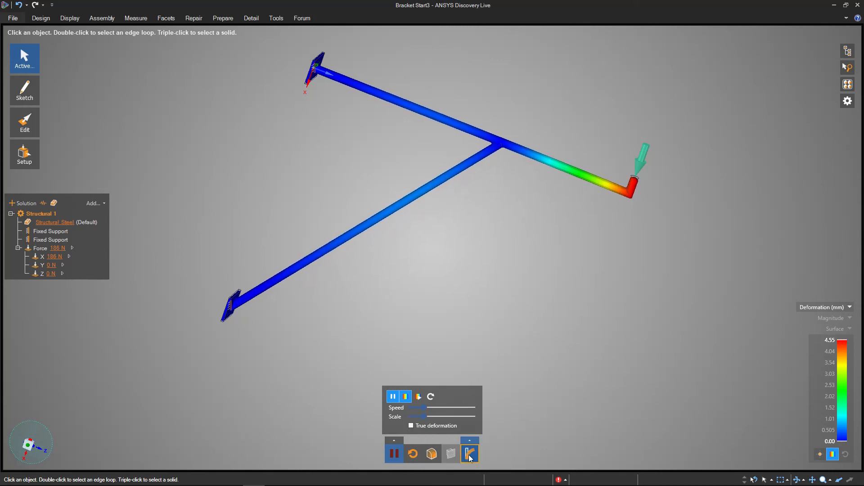
- Return to the Von Mises stress display and pause the simulation
click(432, 454)
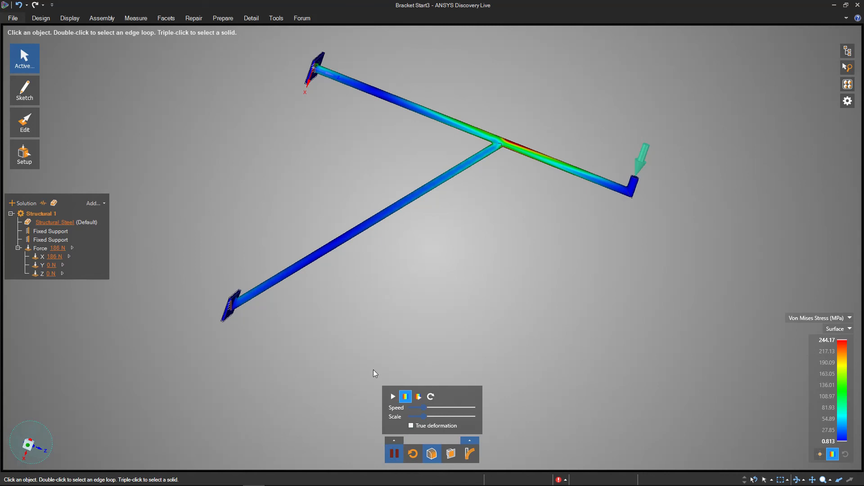
click(395, 454)
click(471, 441)
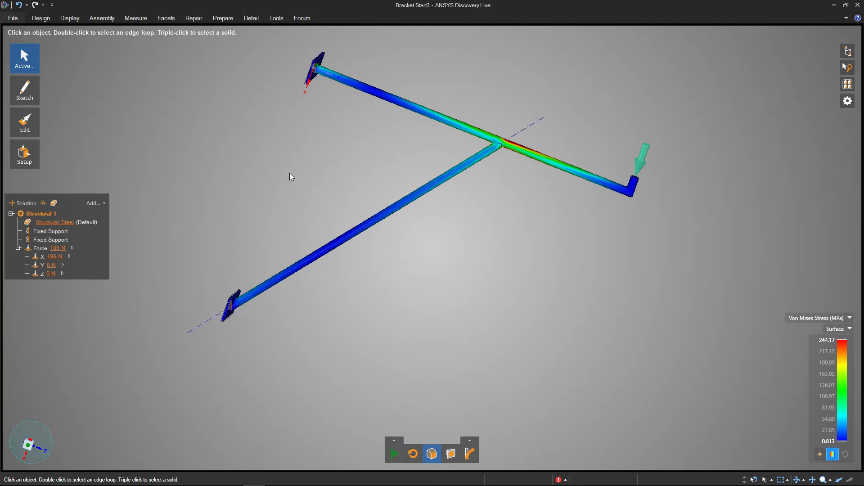
- Check the maximum value on the Von Mises stress legend with the whole bracket in view
mouse_move(391, 120)
middle_down()
mouse_move(341, 148)
mouse_move(297, 147)
middle_up()
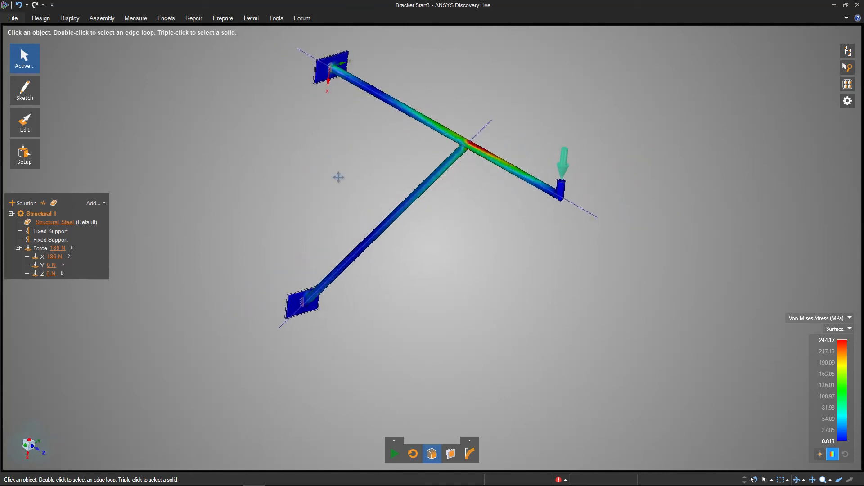
middle_drag(339, 178, 594, 243)
click(822, 341)
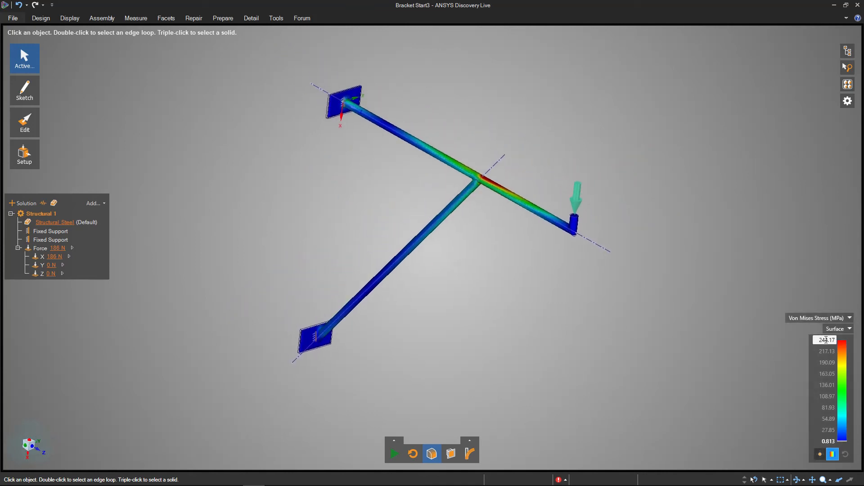
ctrl+middle_drag(437, 317, 440, 303)
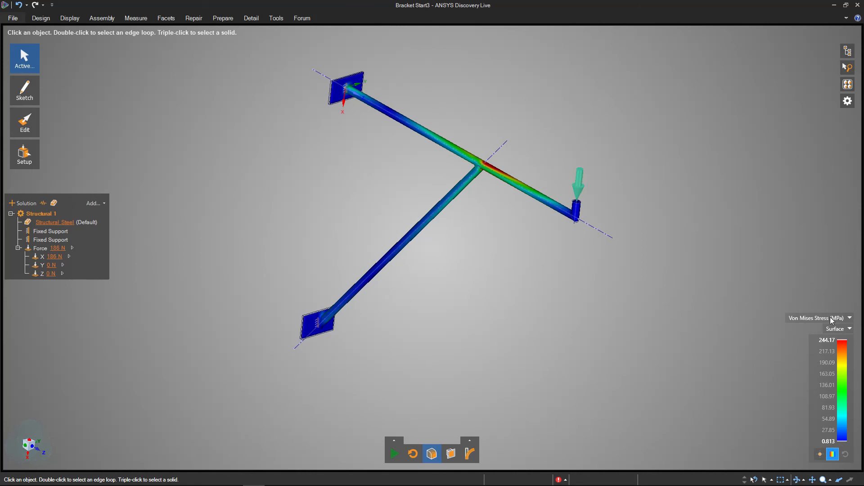
mouse_move(818, 341)
- Open the Material Library and show the properties of the solution's Structural Steel
right_click(52, 223)
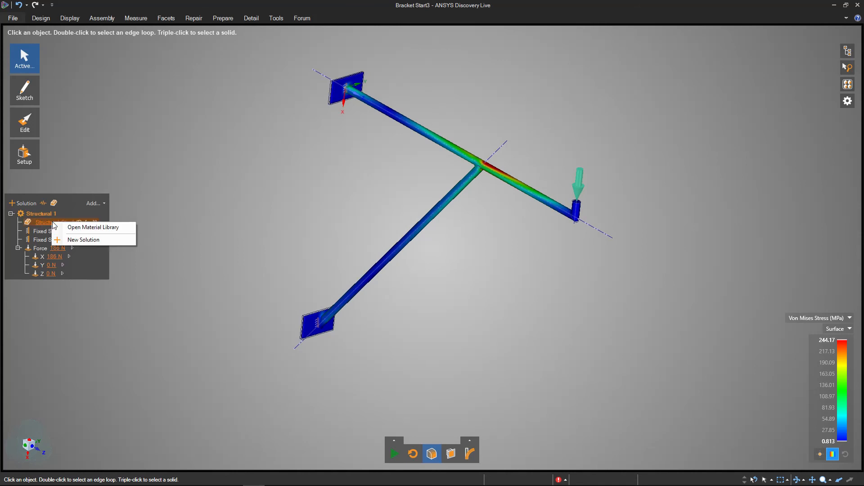
click(82, 228)
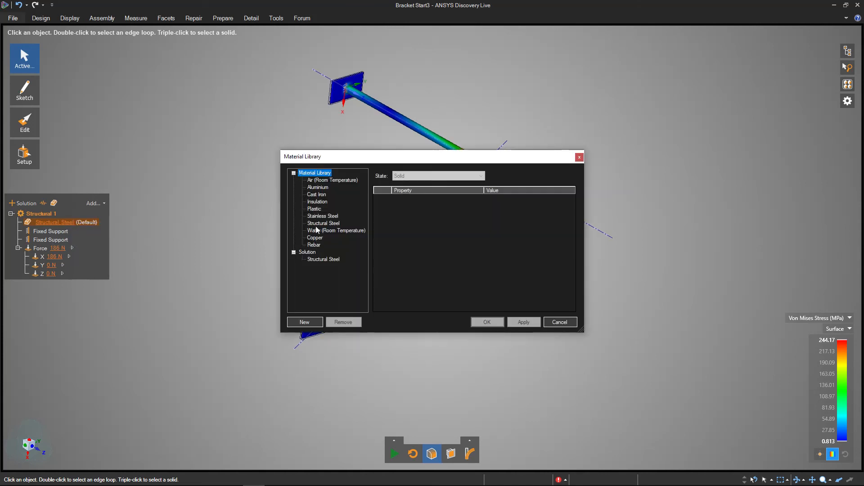
click(314, 260)
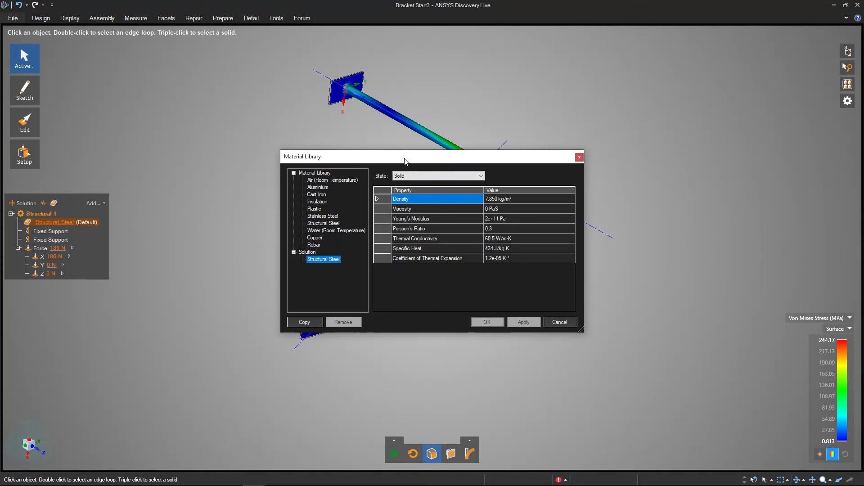
drag(404, 160, 399, 154)
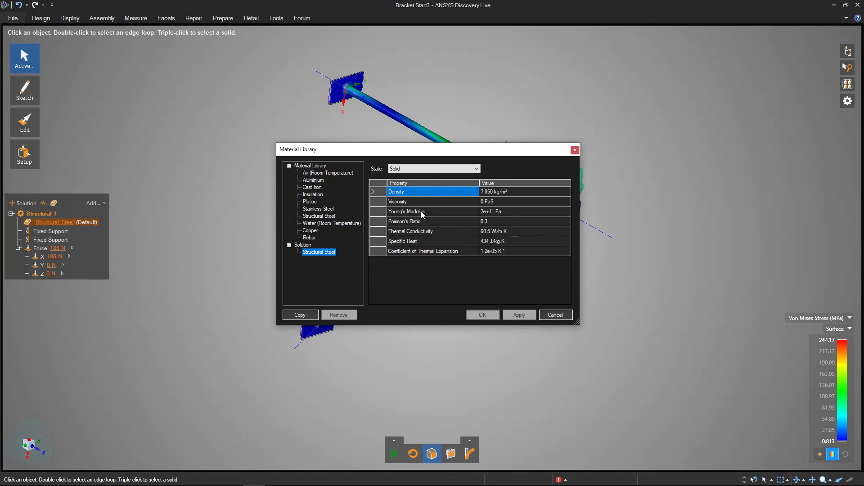
- Set the Structural Steel's Young's Modulus to 1.8e+11 Pa and accept the material change
click(491, 211)
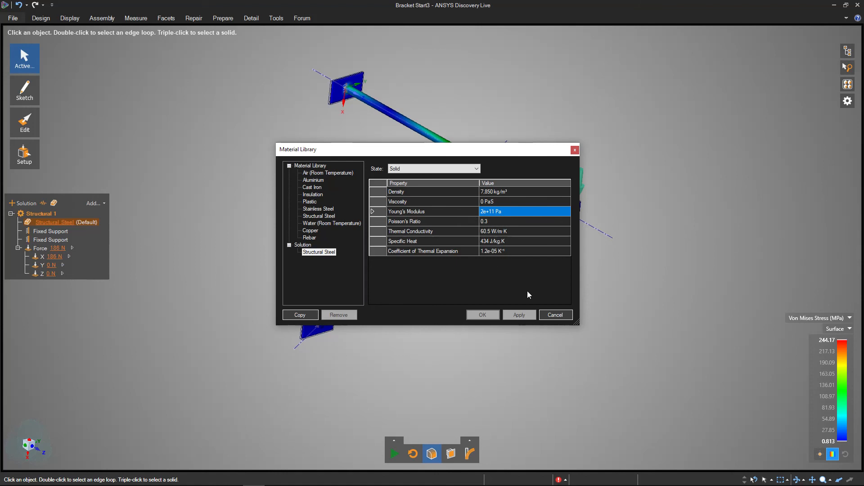
click(495, 214)
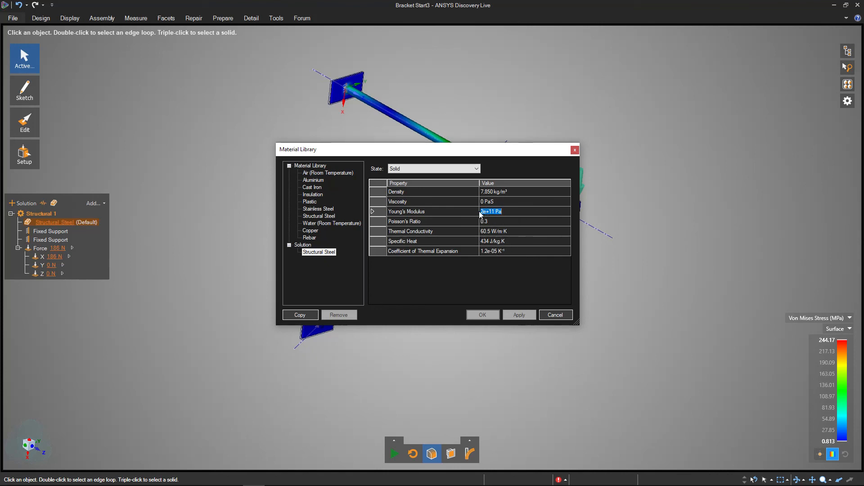
drag(483, 212, 489, 212)
click(494, 212)
double_click(494, 211)
click(482, 211)
text(1)
text(.8)
key(Return)
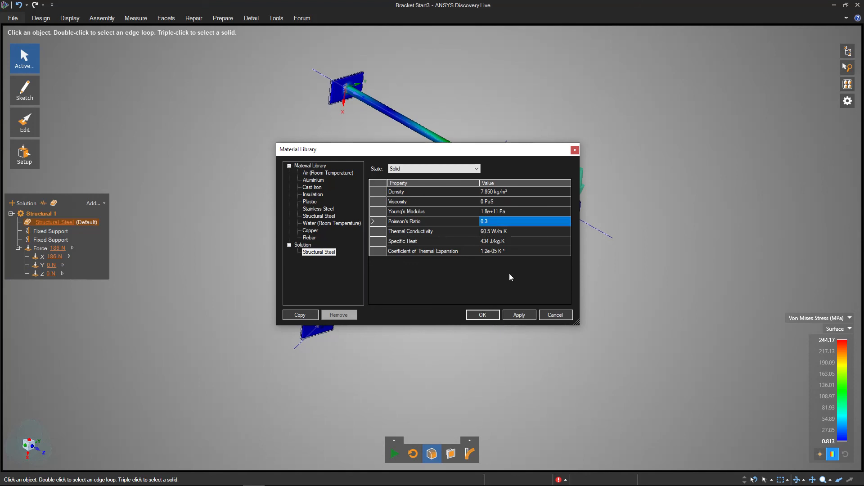
click(485, 316)
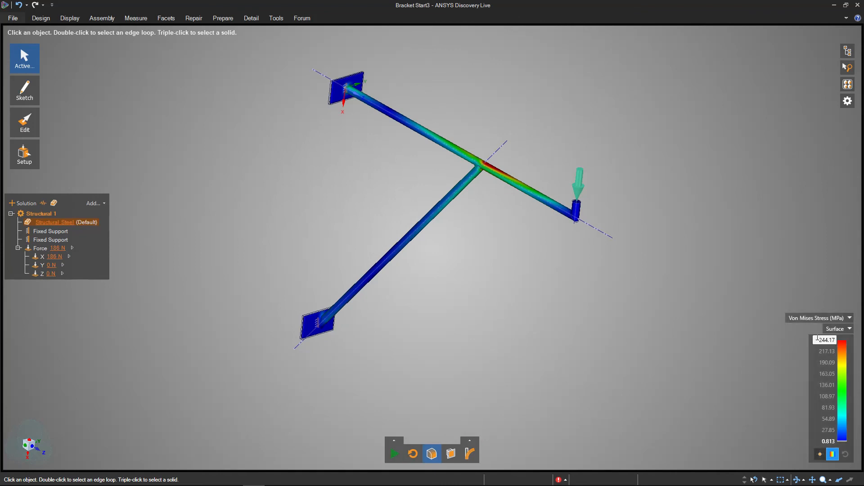
- Resume the simulation with the edited material and check the maximum Von Mises stress
click(392, 453)
mouse_move(434, 249)
middle_down()
mouse_move(424, 238)
mouse_move(433, 239)
mouse_move(398, 240)
middle_up()
mouse_move(467, 290)
middle_down()
mouse_move(474, 296)
mouse_move(539, 253)
mouse_move(536, 264)
mouse_move(548, 248)
mouse_move(474, 279)
mouse_move(548, 261)
middle_up()
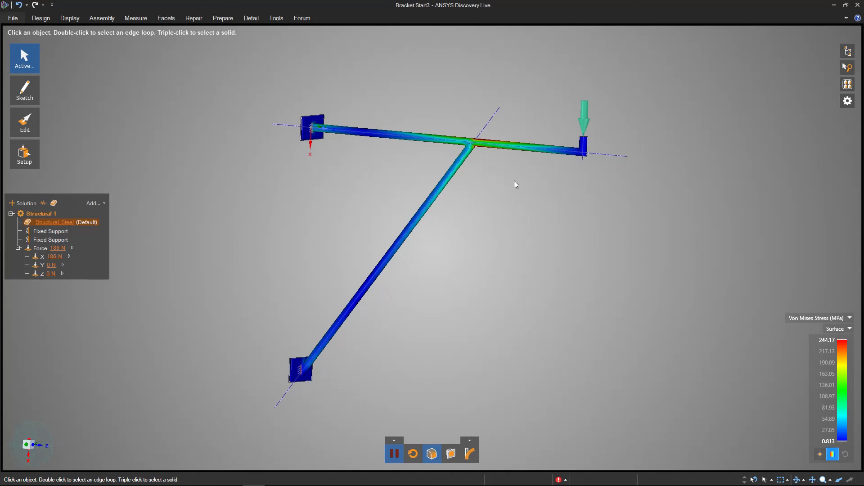
click(821, 340)
- Select the edge where the diagonal brace meets the horizontal arm
shift+middle_drag(486, 222, 486, 230)
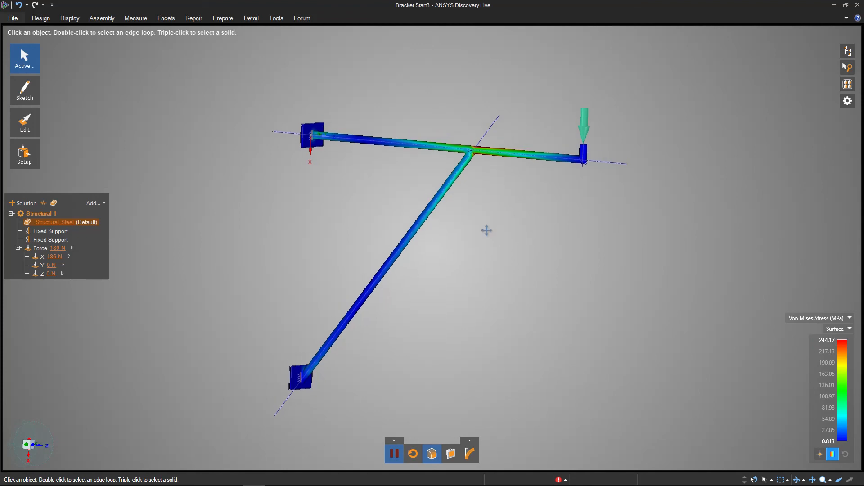
shift+middle_drag(525, 305, 520, 315)
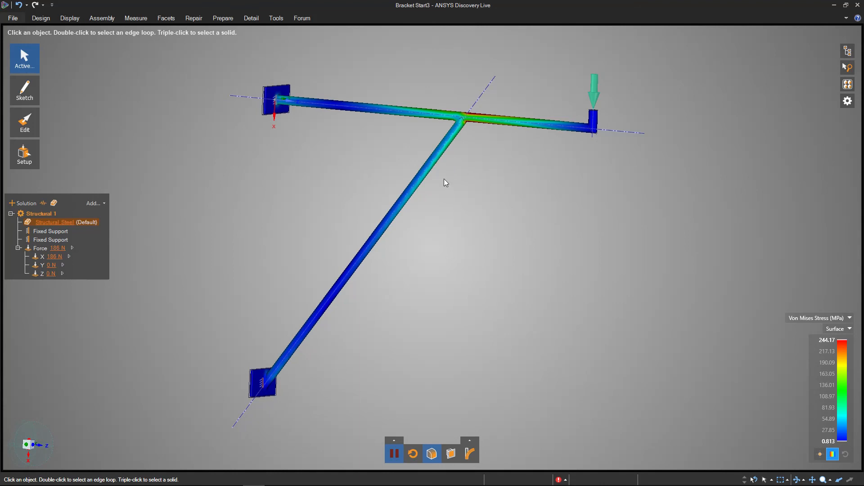
click(465, 118)
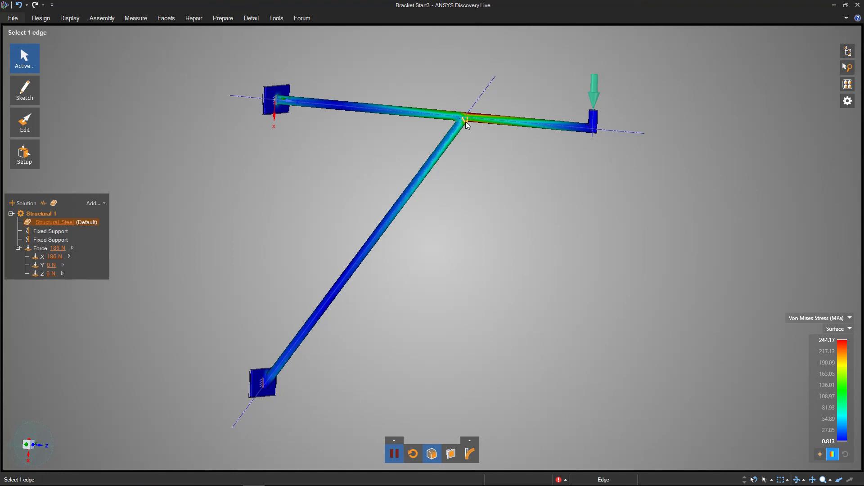